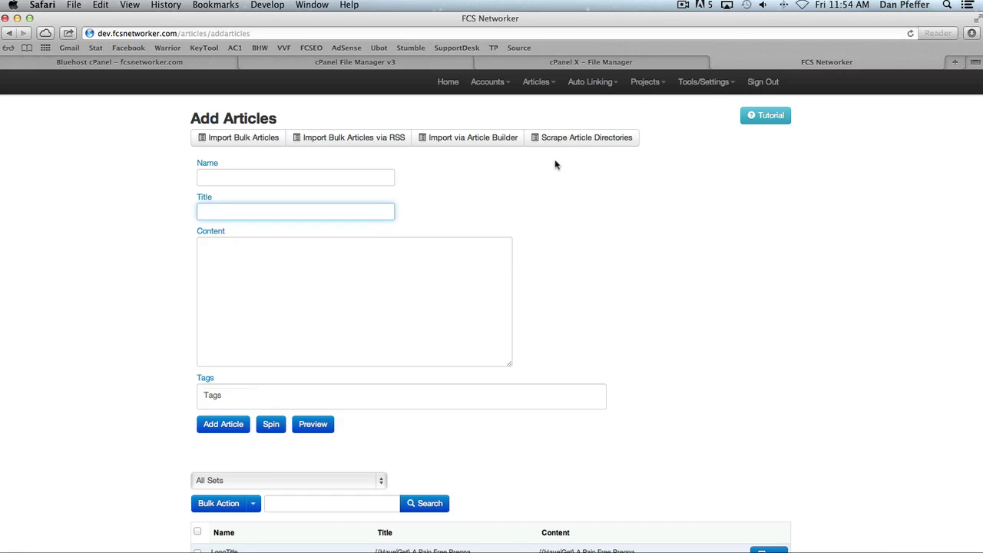
- Start a bulk article import via RSS and paste the list of own feed URLs, enlarging the box to review them
{"action": "left_click", "coordinate": [345, 141]}
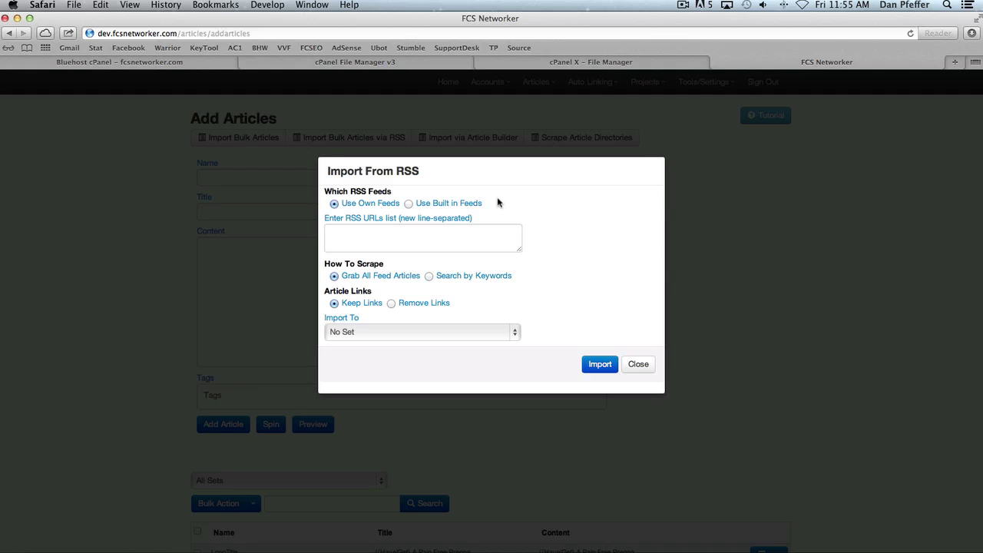
{"action": "left_click", "coordinate": [368, 233]}
{"action": "type", "text": "http://www.pressrelease365.com/bservge.rss http://www.pressrelease365.com/bmarke.rss"}
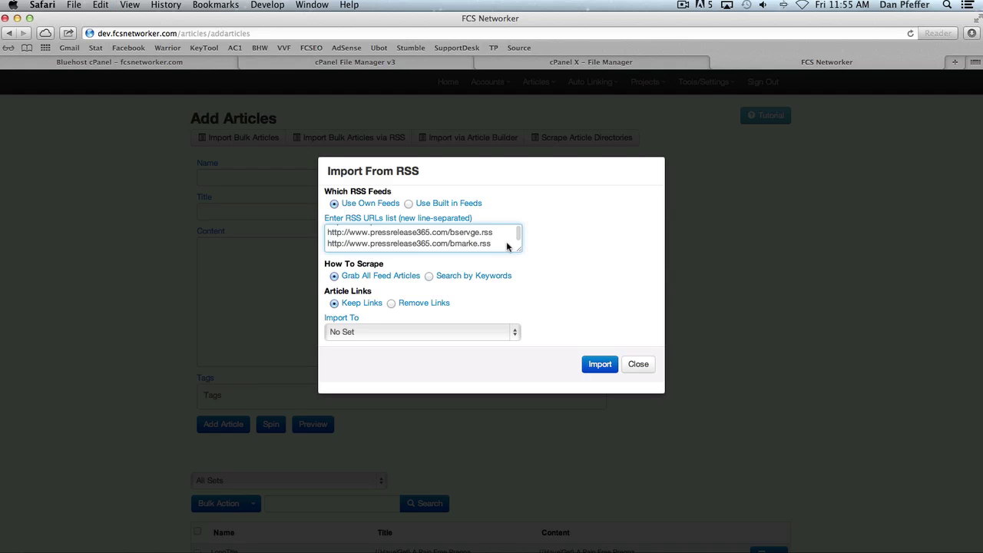
{"action": "scroll", "coordinate": [508, 245], "scroll_direction": "down", "scroll_amount": 2}
{"action": "scroll", "coordinate": [510, 244], "scroll_direction": "up", "scroll_amount": 5}
{"action": "scroll", "coordinate": [511, 244], "scroll_direction": "down", "scroll_amount": 5}
{"action": "left_click_drag", "start_coordinate": [521, 251], "coordinate": [598, 281]}
{"action": "scroll", "coordinate": [503, 243], "scroll_direction": "down", "scroll_amount": 5}
{"action": "scroll", "coordinate": [505, 246], "scroll_direction": "up", "scroll_amount": 10}
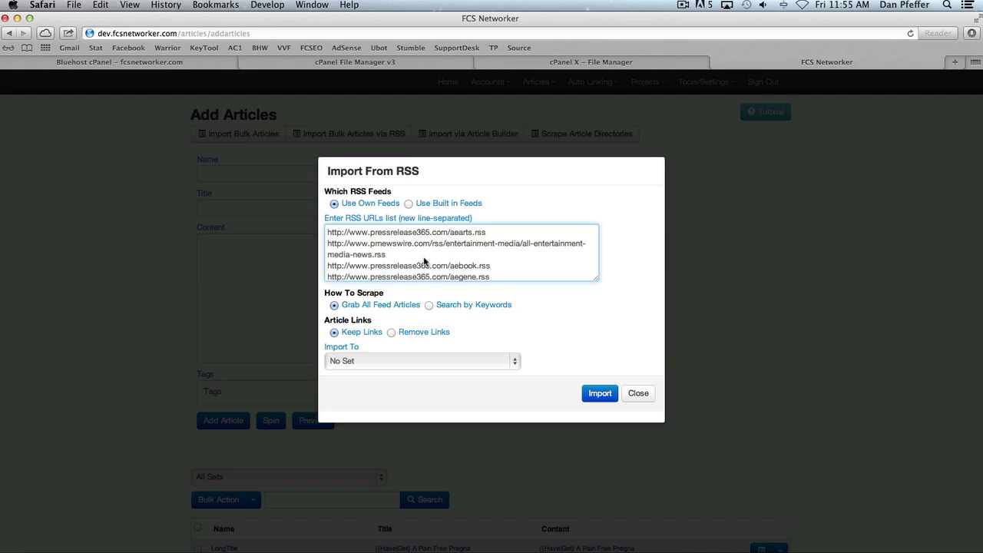
- Switch the RSS import to built-in feeds, searched by the keywords Basketball and Hockey on separate lines
{"action": "left_click", "coordinate": [430, 305]}
{"action": "left_click", "coordinate": [394, 336]}
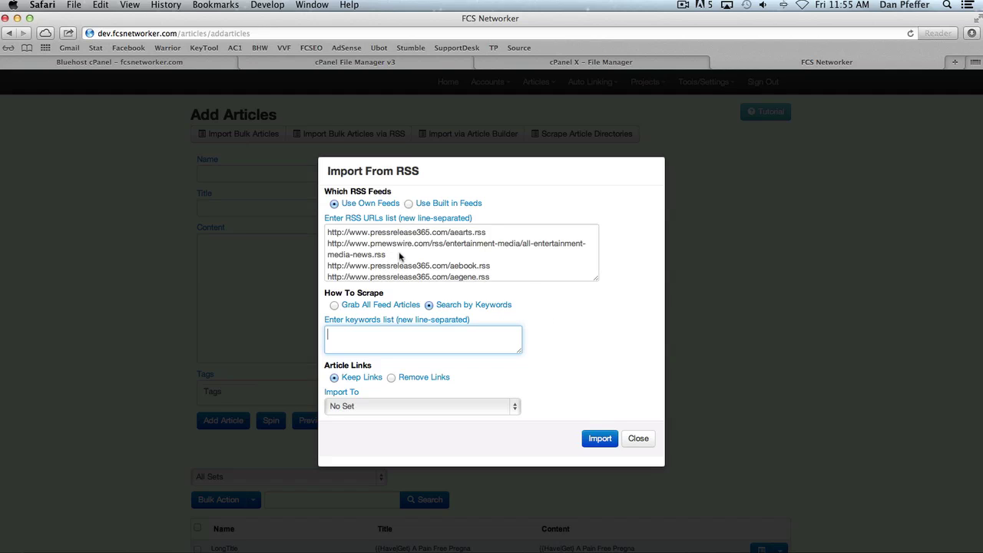
{"action": "left_click", "coordinate": [409, 203]}
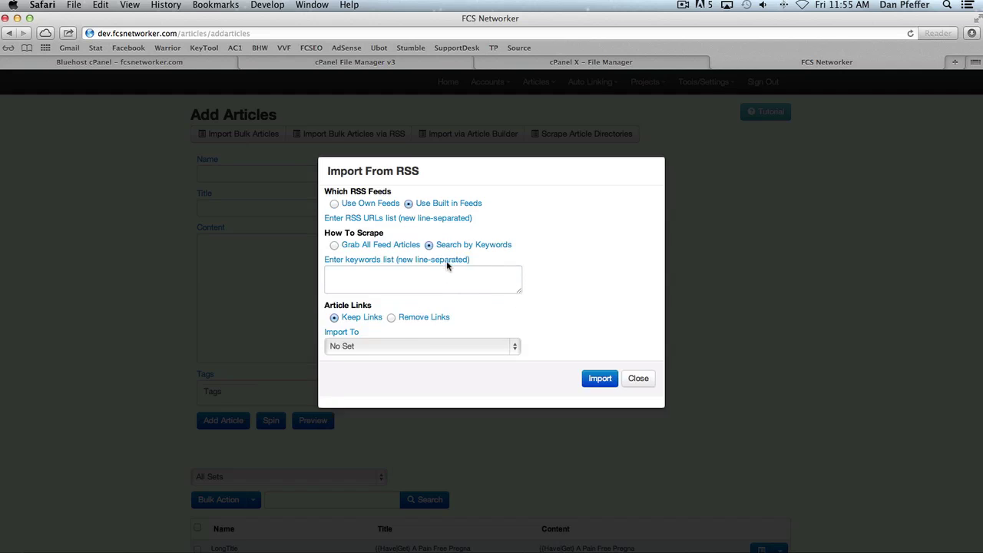
{"action": "left_click", "coordinate": [384, 281]}
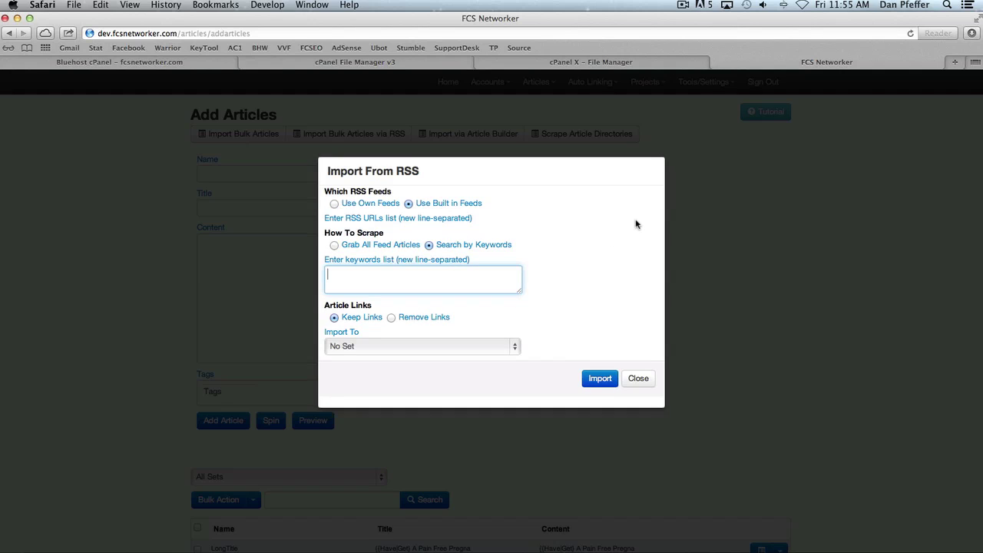
{"action": "type", "text": "Basket"}
{"action": "type", "text": "ball "}
{"action": "type", "text": "Hockey"}
- Remove article links, direct the import to a new set named Basketball/Hockey, and submit the RSS import
{"action": "left_click", "coordinate": [392, 319]}
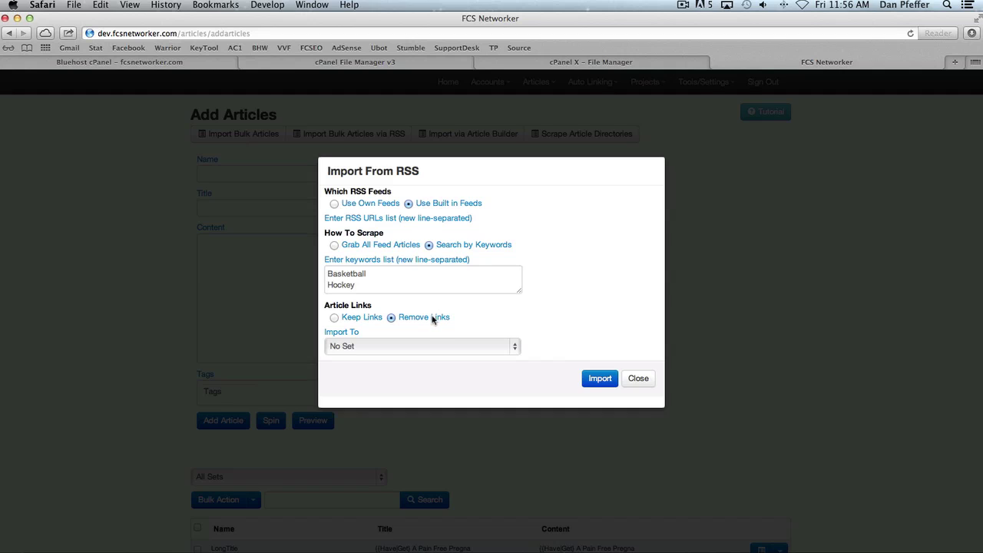
{"action": "left_click", "coordinate": [436, 346]}
{"action": "left_click", "coordinate": [430, 361]}
{"action": "left_click", "coordinate": [388, 381]}
{"action": "type", "text": "Basketball/Hockey"}
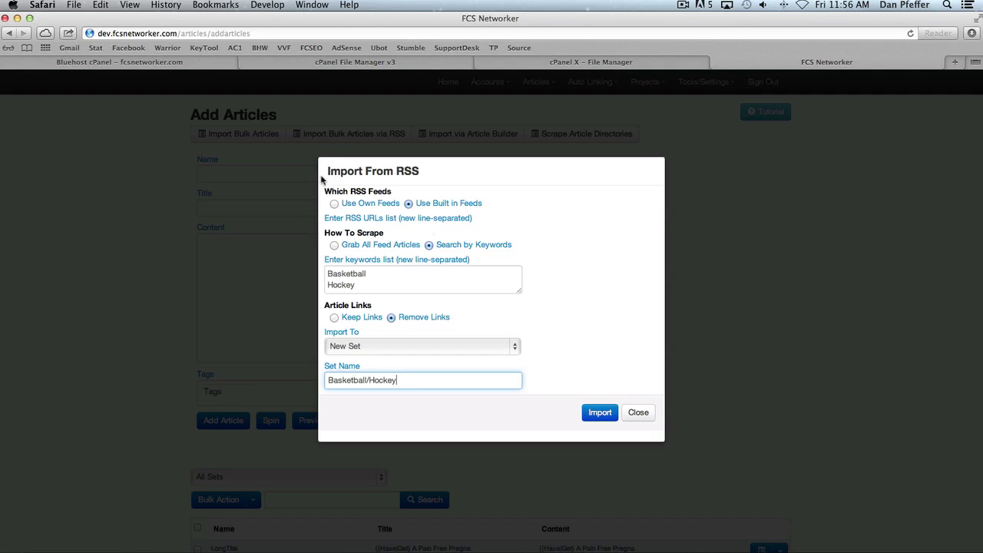
{"action": "left_click", "coordinate": [605, 416]}
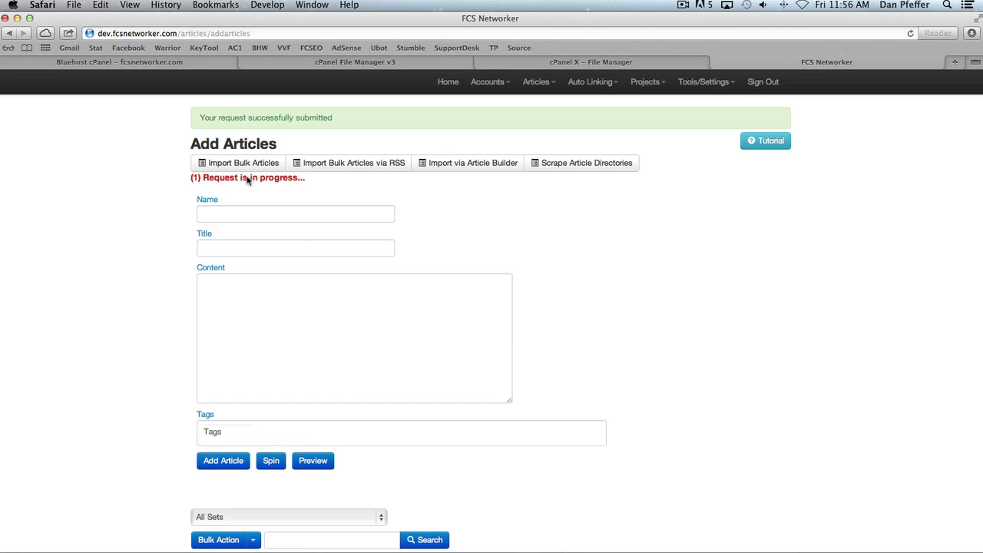
- Check the Basketball/Hockey set's status in the article sets list and return to the page for adding articles
{"action": "left_click", "coordinate": [506, 86]}
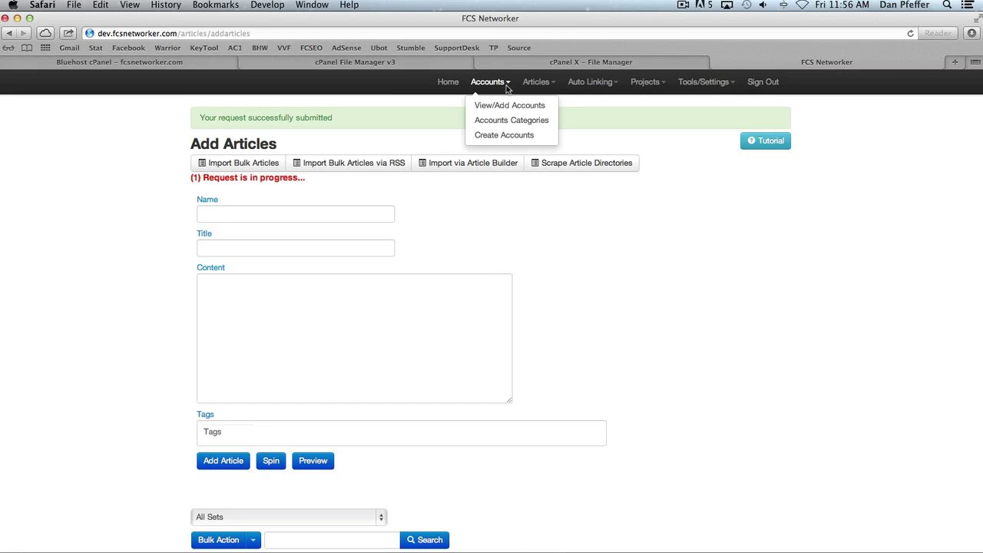
{"action": "left_click", "coordinate": [538, 85]}
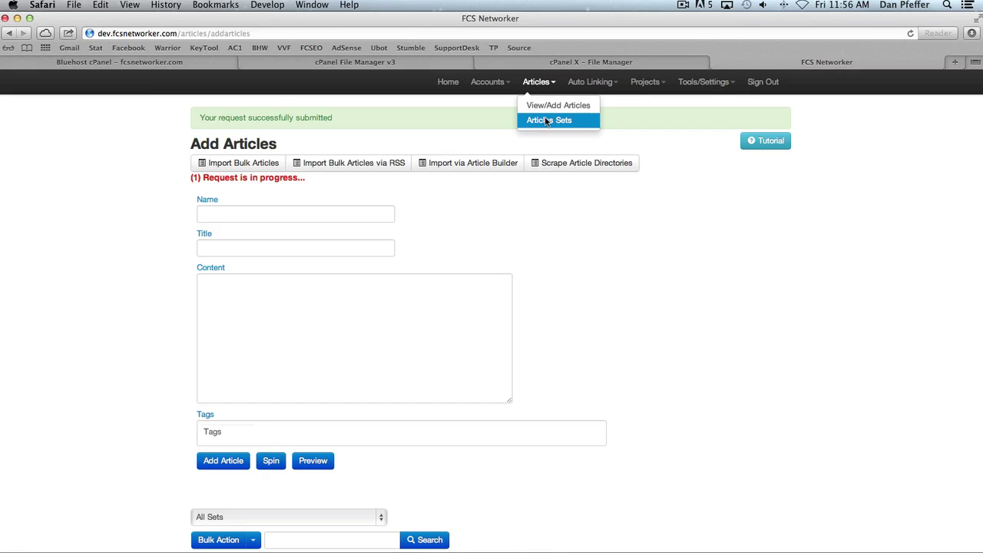
{"action": "left_click", "coordinate": [546, 120]}
{"action": "scroll", "coordinate": [507, 229], "scroll_direction": "down", "scroll_amount": 5}
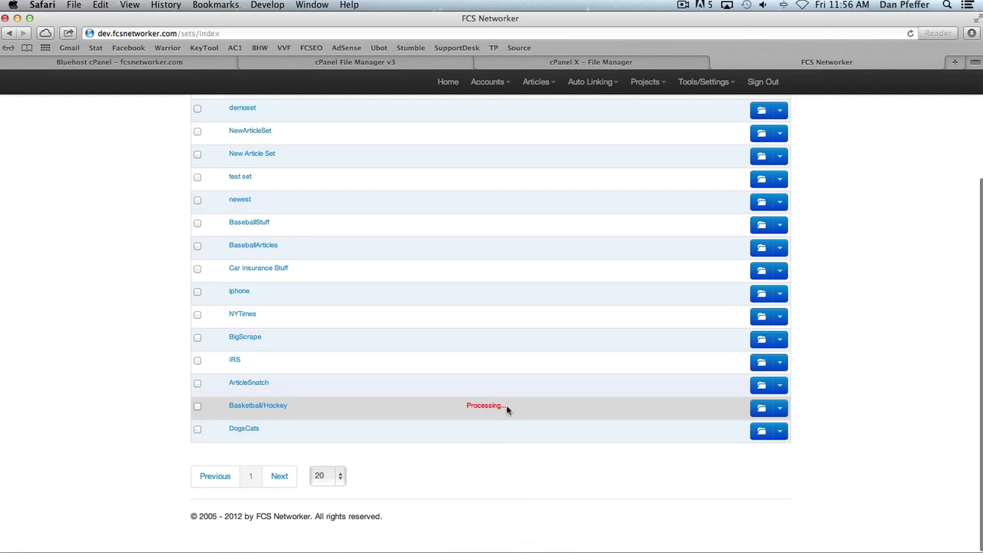
{"action": "scroll", "coordinate": [507, 409], "scroll_direction": "up", "scroll_amount": 4}
{"action": "left_click", "coordinate": [472, 83]}
{"action": "left_click", "coordinate": [536, 82]}
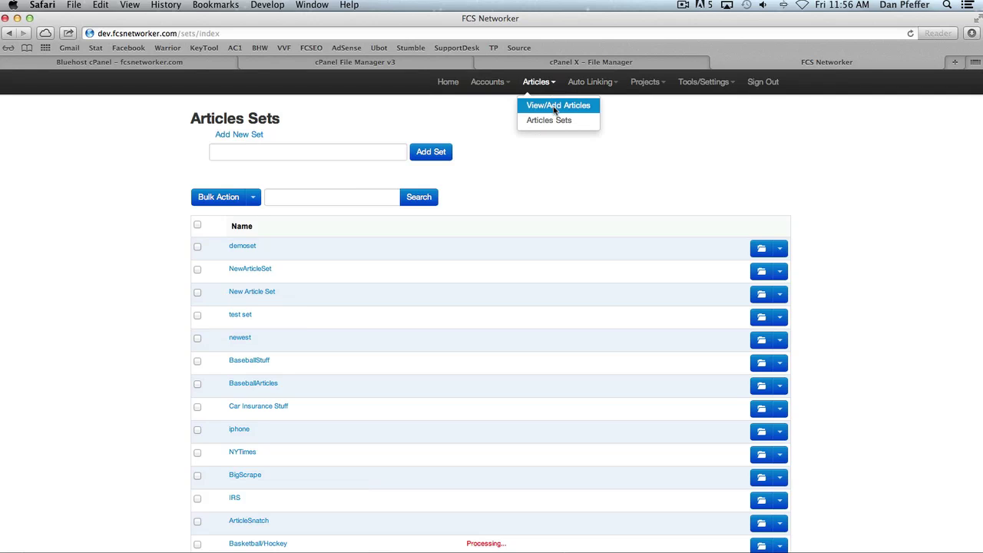
{"action": "left_click", "coordinate": [553, 107]}
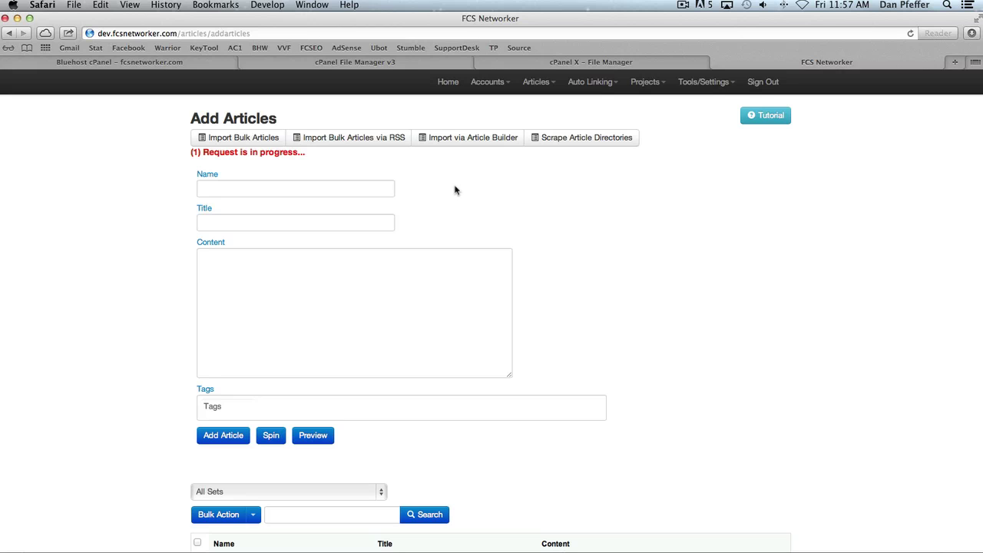
{"action": "left_click", "coordinate": [467, 139]}
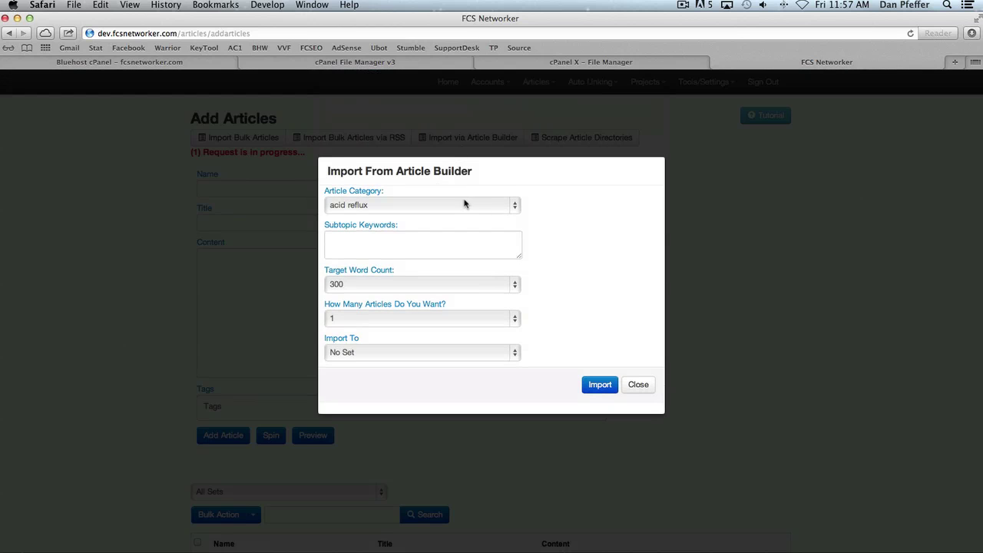
{"action": "left_click", "coordinate": [640, 385]}
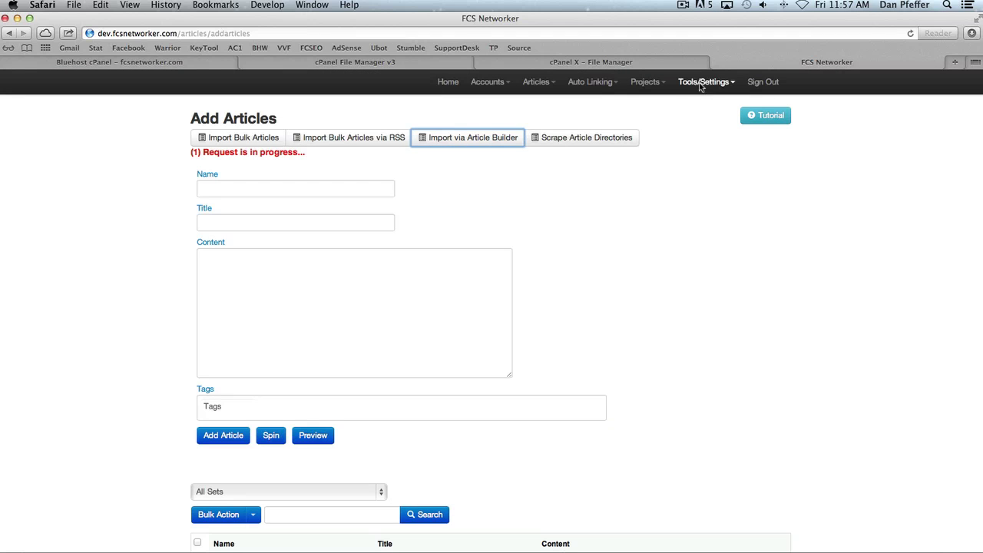
{"action": "left_click", "coordinate": [701, 83]}
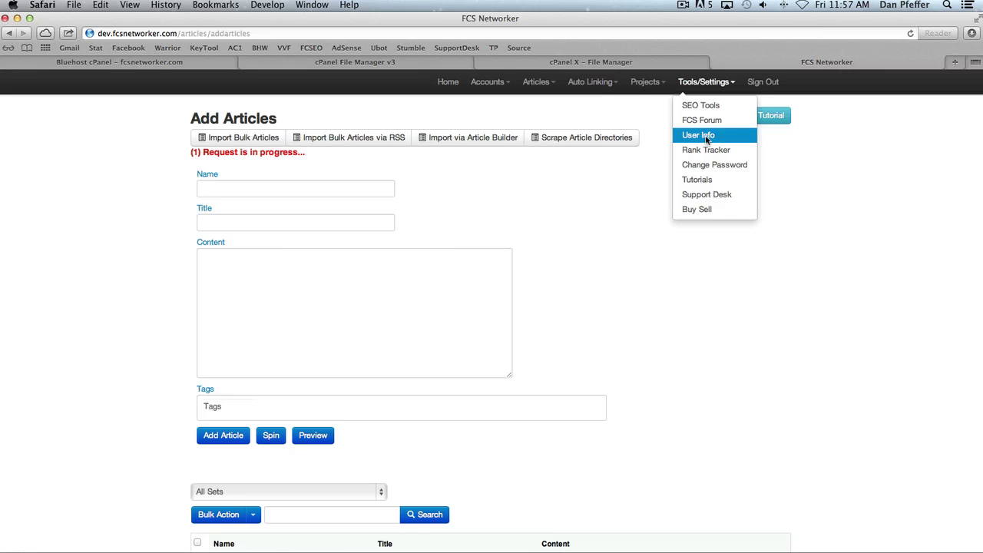
{"action": "left_click", "coordinate": [622, 115]}
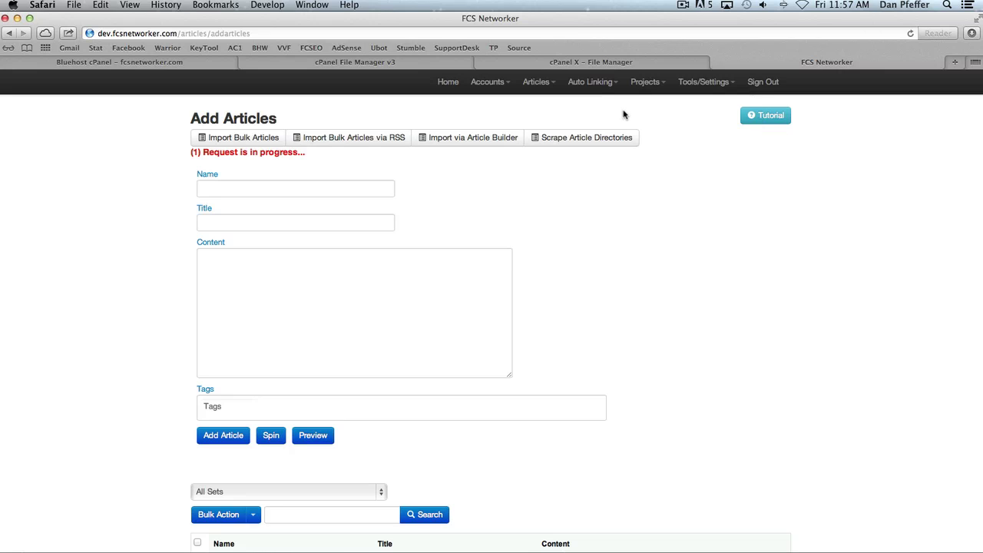
- Start an Article Builder import and choose insurance - life as the article category
{"action": "left_click", "coordinate": [456, 141]}
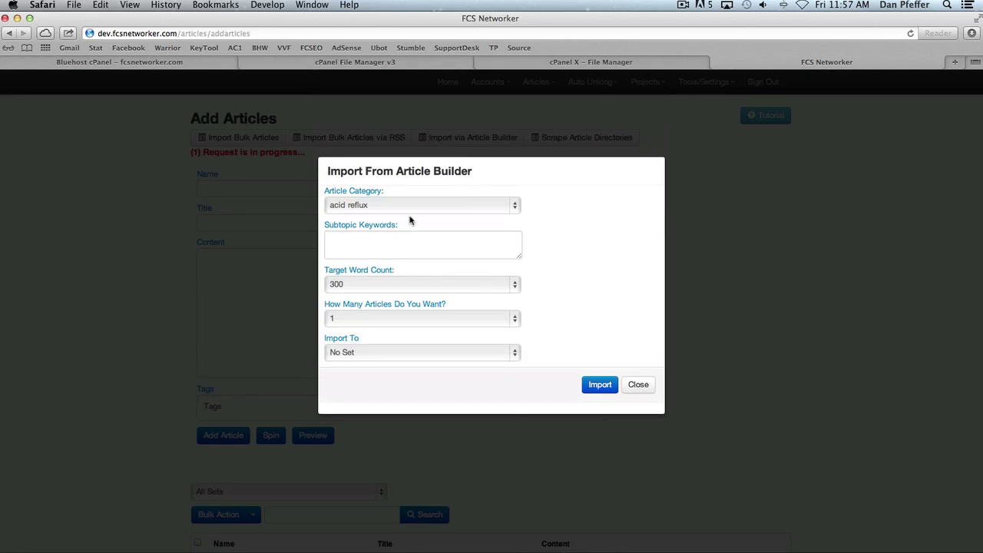
{"action": "left_click", "coordinate": [399, 207]}
{"action": "scroll", "coordinate": [401, 253], "scroll_direction": "down", "scroll_amount": 15}
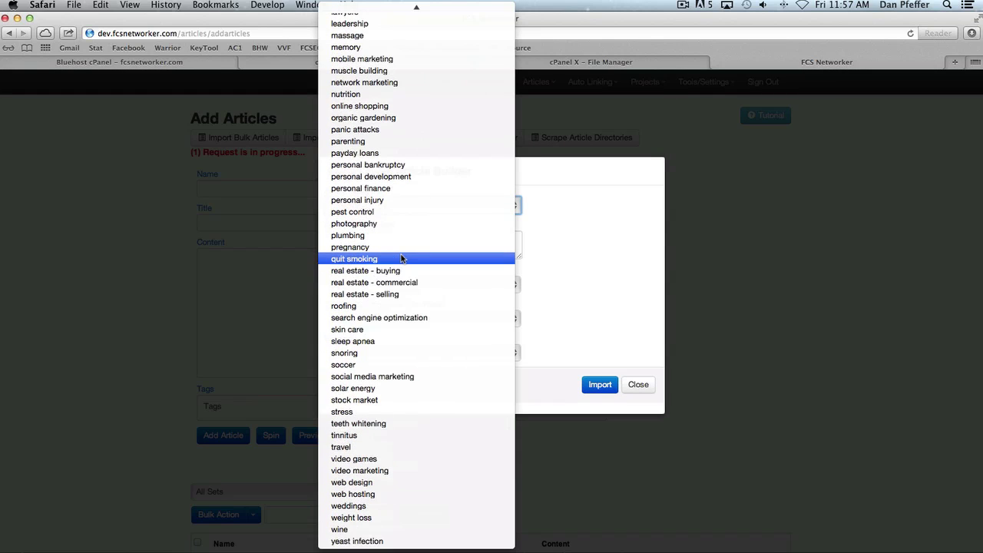
{"action": "scroll", "coordinate": [401, 259], "scroll_direction": "up", "scroll_amount": 5}
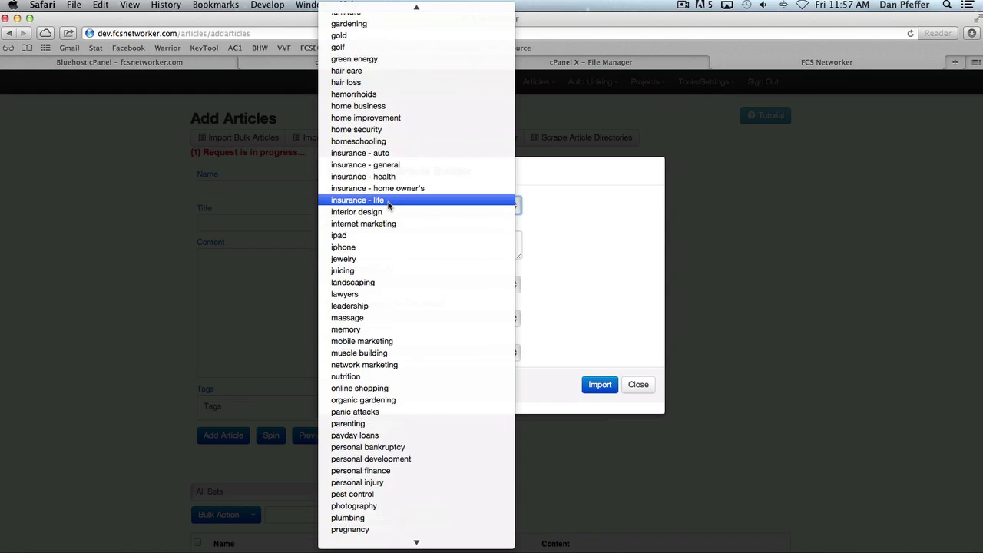
{"action": "left_click", "coordinate": [403, 205]}
{"action": "left_click", "coordinate": [394, 253]}
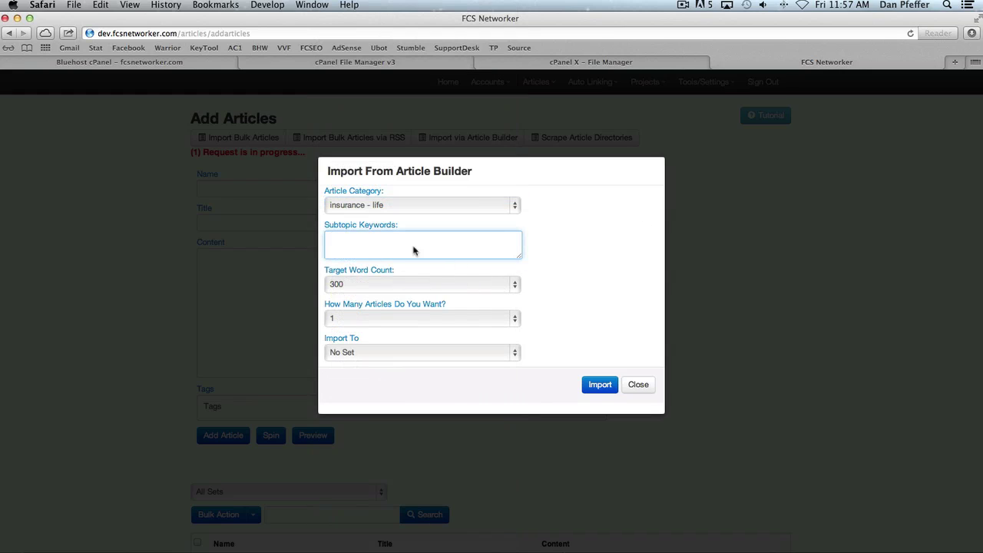
- Review the word count and article count choices, select New Set as the destination, and close the Article Builder import without submitting
{"action": "left_click", "coordinate": [393, 284]}
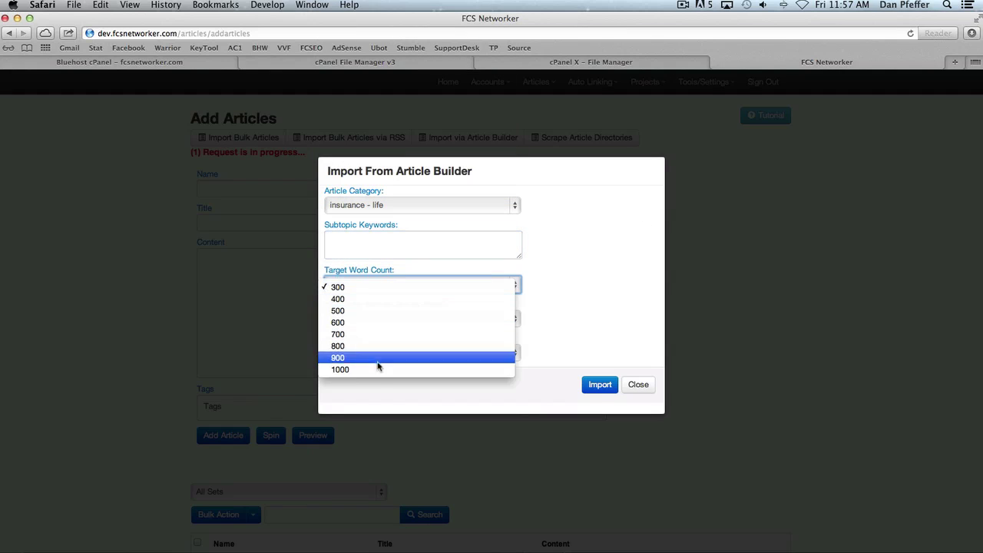
{"action": "left_click", "coordinate": [397, 288]}
{"action": "key", "text": "Tab"}
{"action": "left_click", "coordinate": [449, 319]}
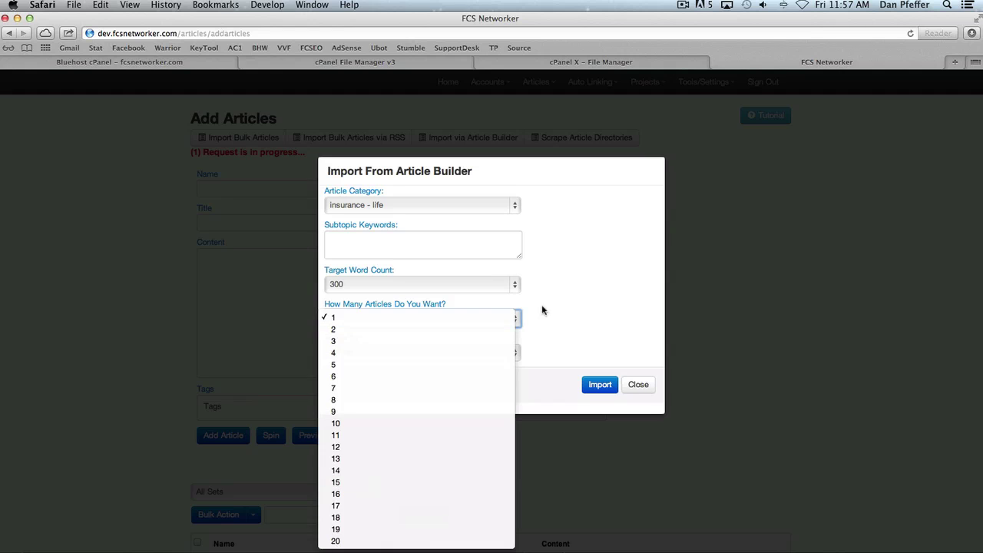
{"action": "left_click", "coordinate": [585, 298]}
{"action": "left_click", "coordinate": [445, 350]}
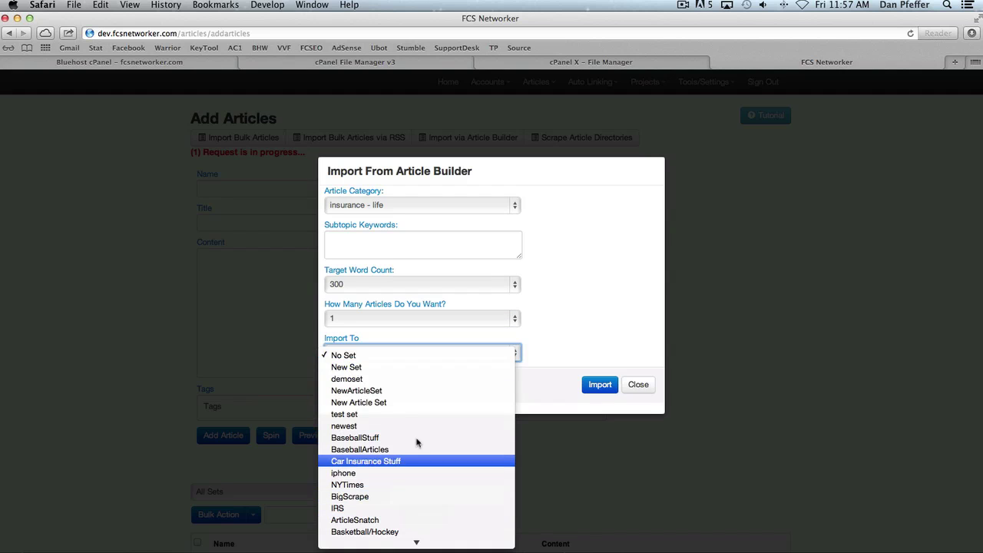
{"action": "left_click", "coordinate": [419, 367]}
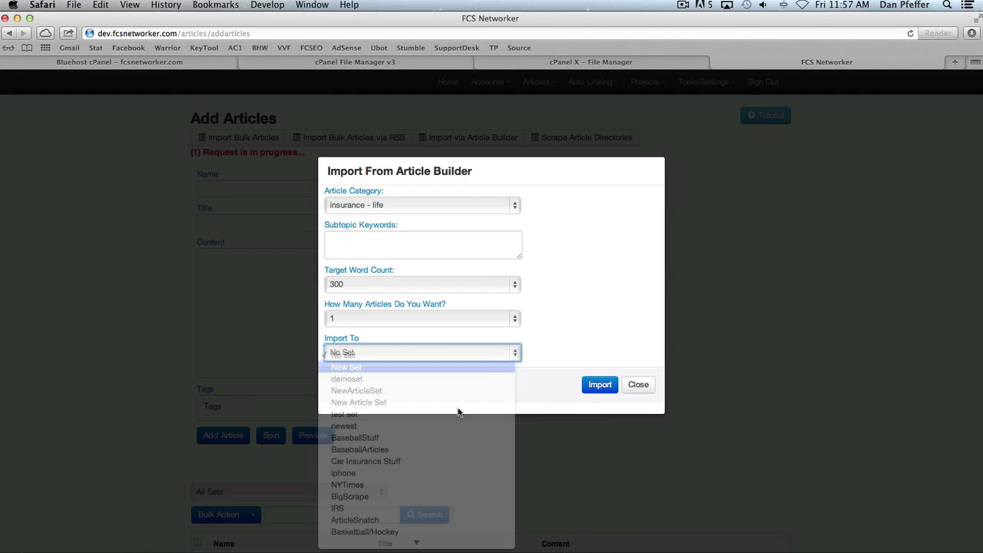
{"action": "left_click", "coordinate": [638, 419]}
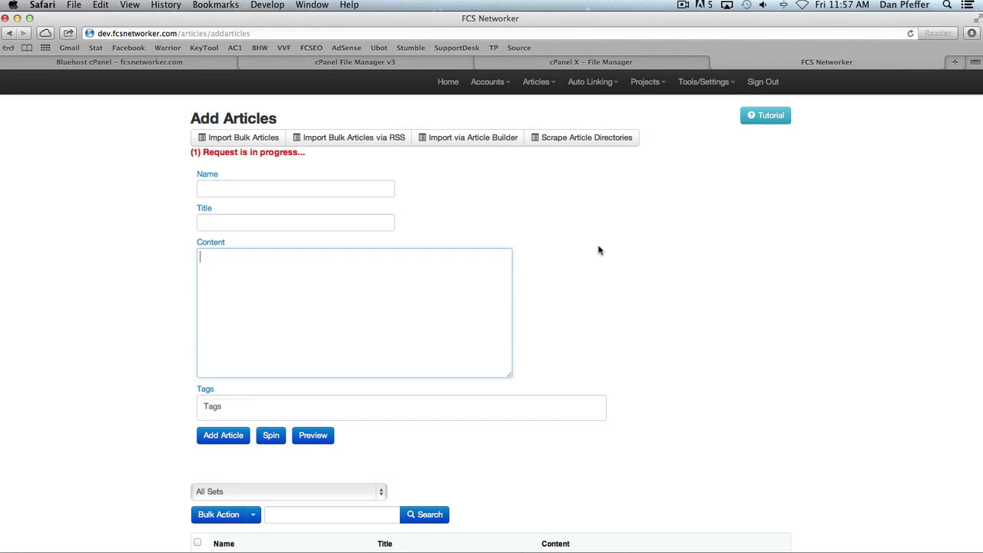
- Start an article directory scrape with the keywords dog training, hockey and baseball on separate lines
{"action": "left_click", "coordinate": [579, 137]}
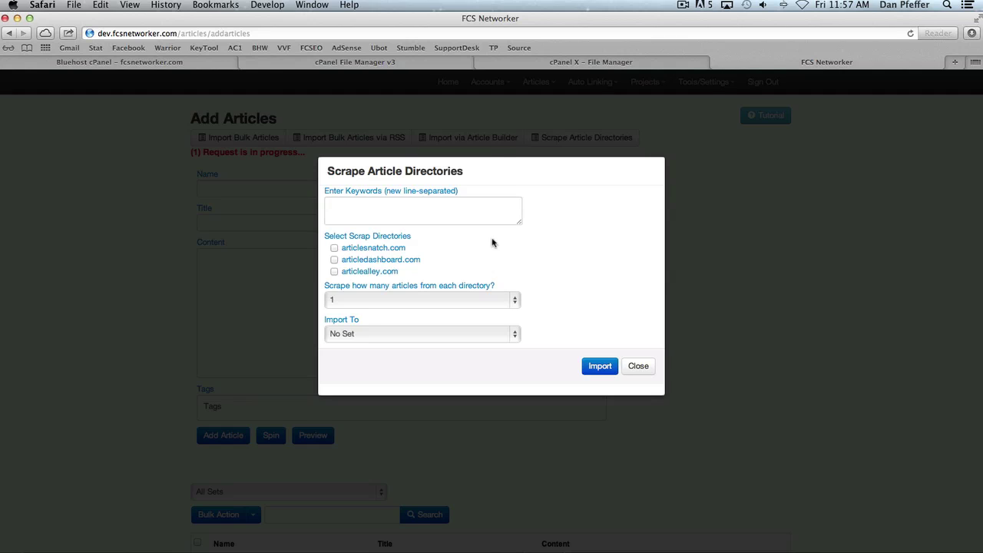
{"action": "left_click", "coordinate": [352, 207]}
{"action": "type", "text": "dog training"}
{"action": "key", "text": "Return"}
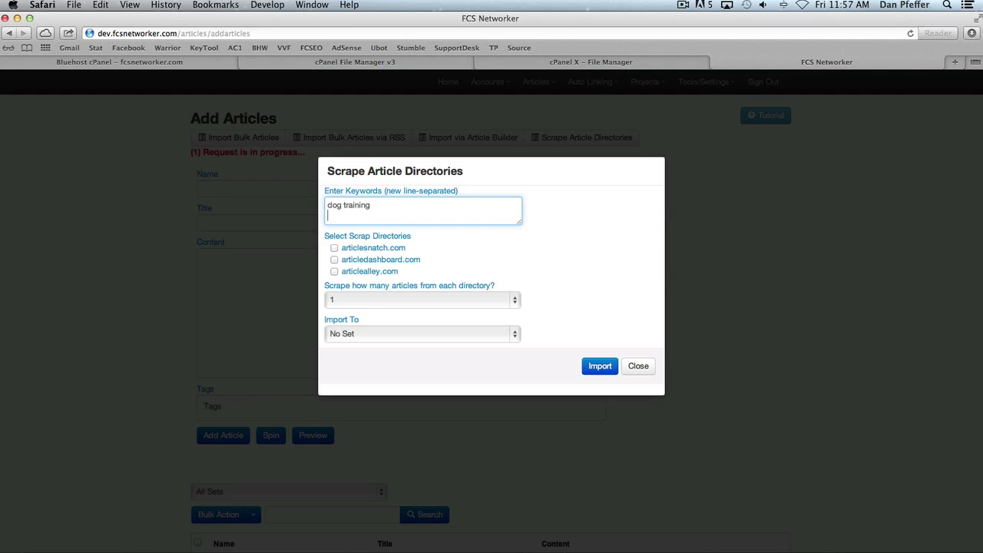
{"action": "type", "text": "hockey"}
{"action": "key", "text": "Return"}
{"action": "type", "text": "base"}
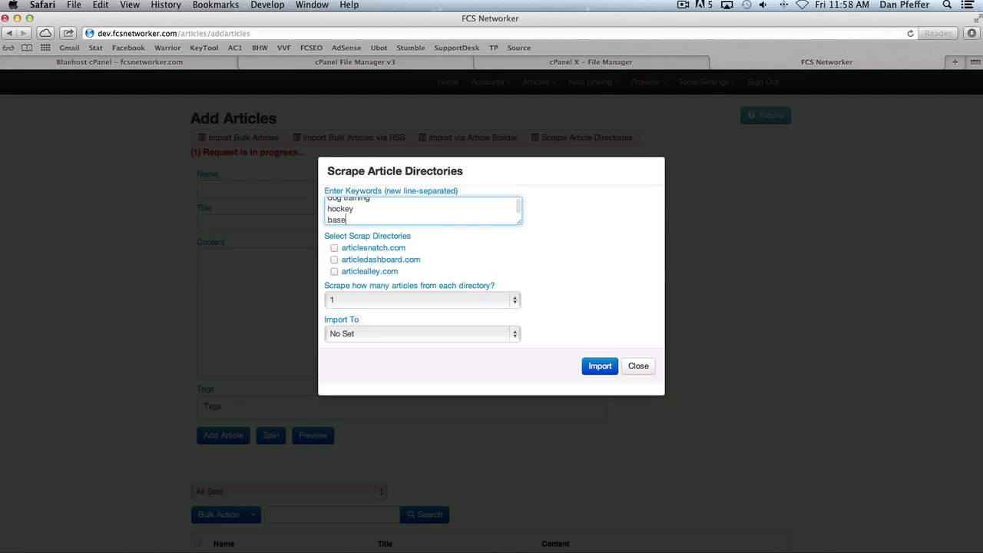
{"action": "type", "text": "ball"}
- Select articlesnatch.com, articledashboard.com and articlealley.com for scraping, with 5 articles from each directory
{"action": "left_click", "coordinate": [333, 248]}
{"action": "left_click", "coordinate": [334, 259]}
{"action": "left_click", "coordinate": [333, 271]}
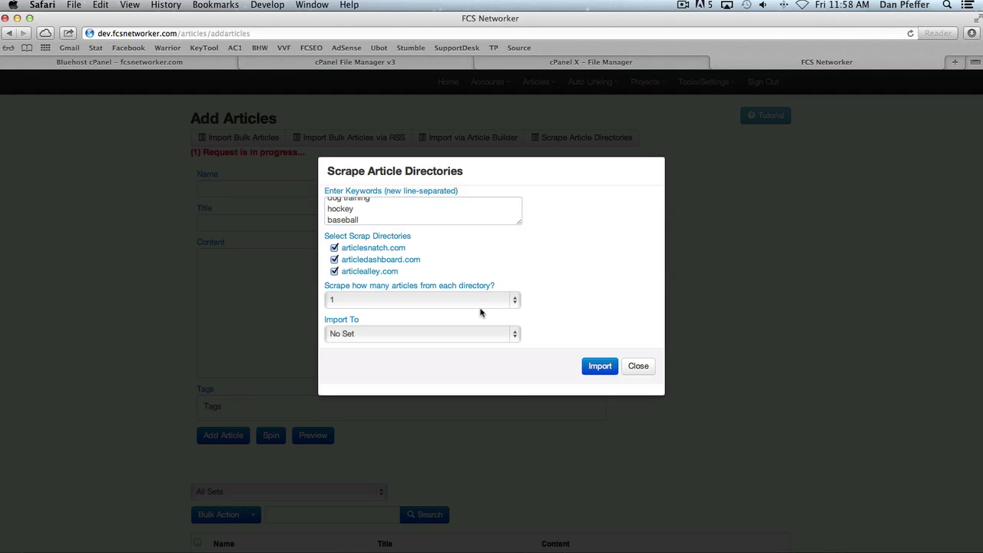
{"action": "left_click", "coordinate": [482, 300]}
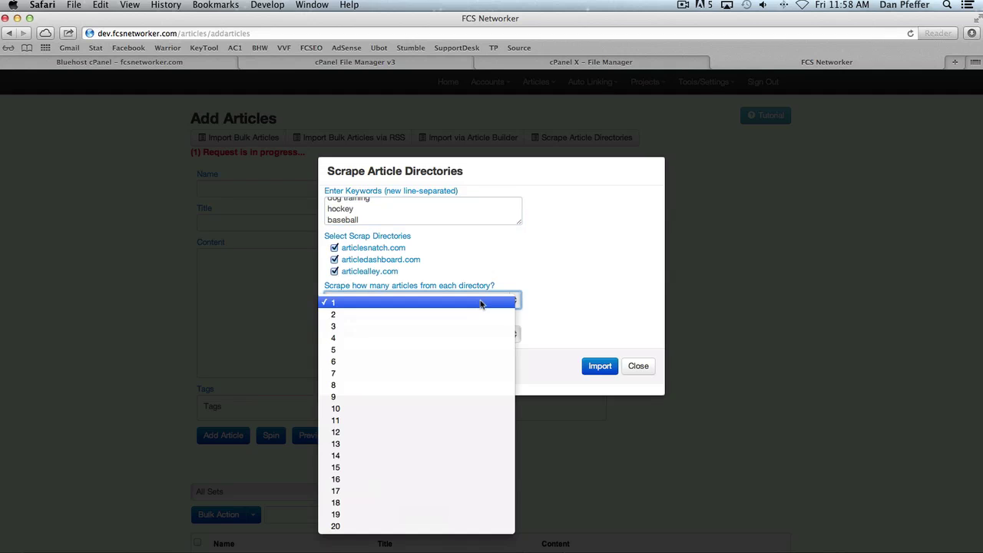
{"action": "left_click", "coordinate": [459, 356]}
{"action": "scroll", "coordinate": [393, 218], "scroll_direction": "up", "scroll_amount": 2}
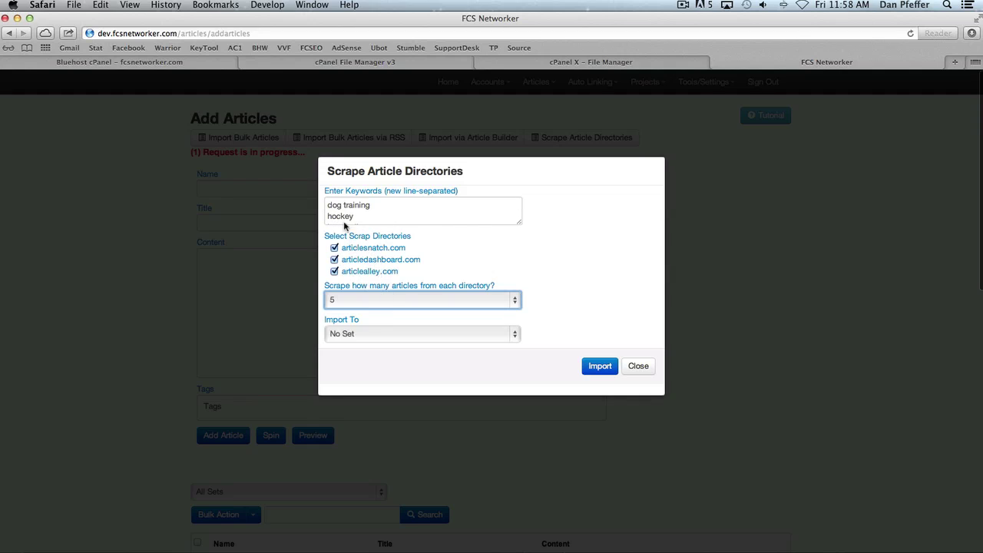
{"action": "scroll", "coordinate": [344, 217], "scroll_direction": "down", "scroll_amount": 3}
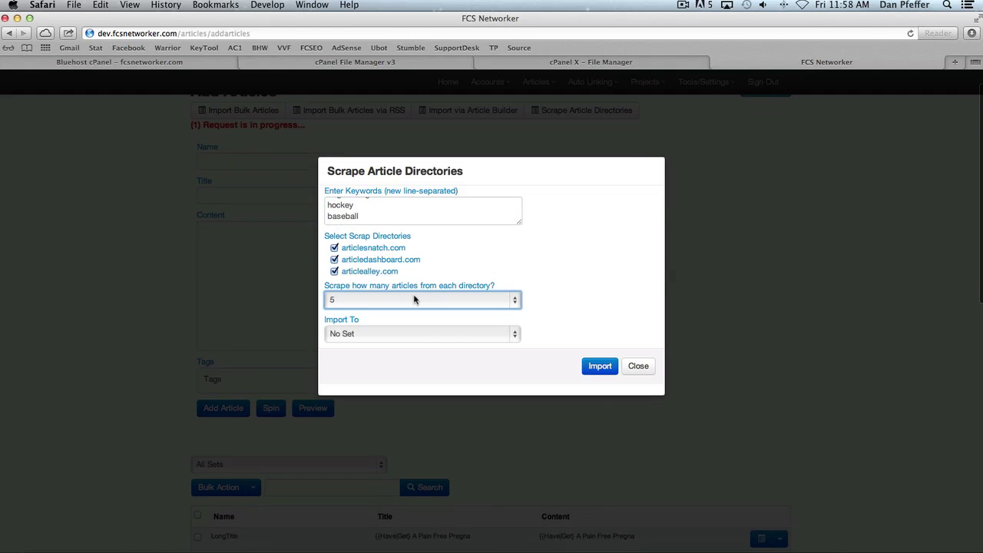
- Try New Set as the scrape's destination, return it to No Set, and close the dialog without importing
{"action": "left_click", "coordinate": [450, 336]}
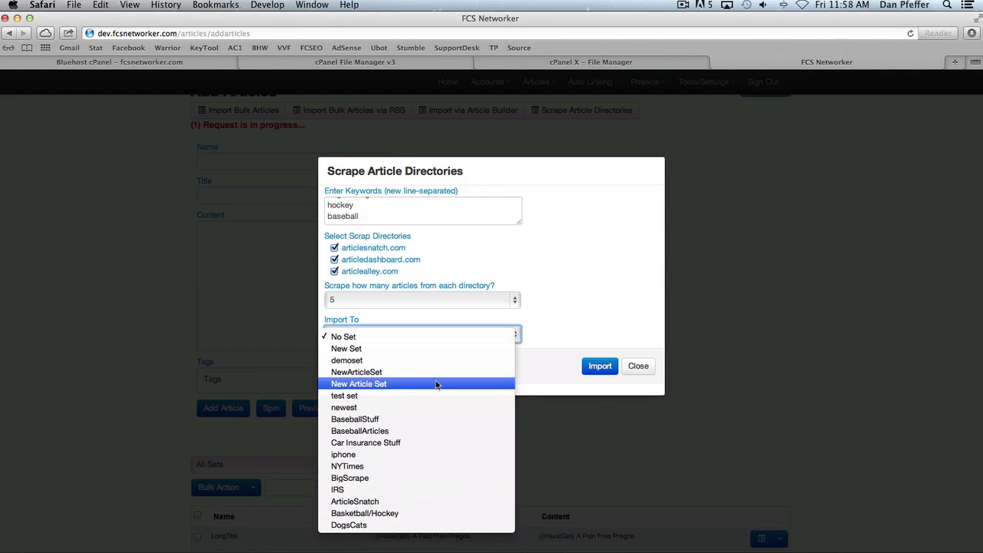
{"action": "left_click", "coordinate": [430, 336]}
{"action": "left_click", "coordinate": [433, 333]}
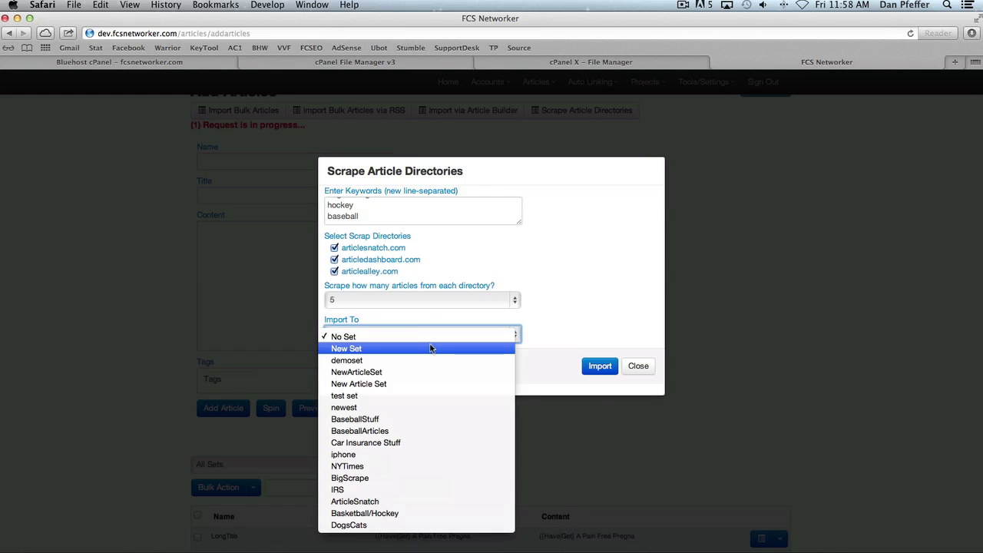
{"action": "left_click", "coordinate": [449, 347]}
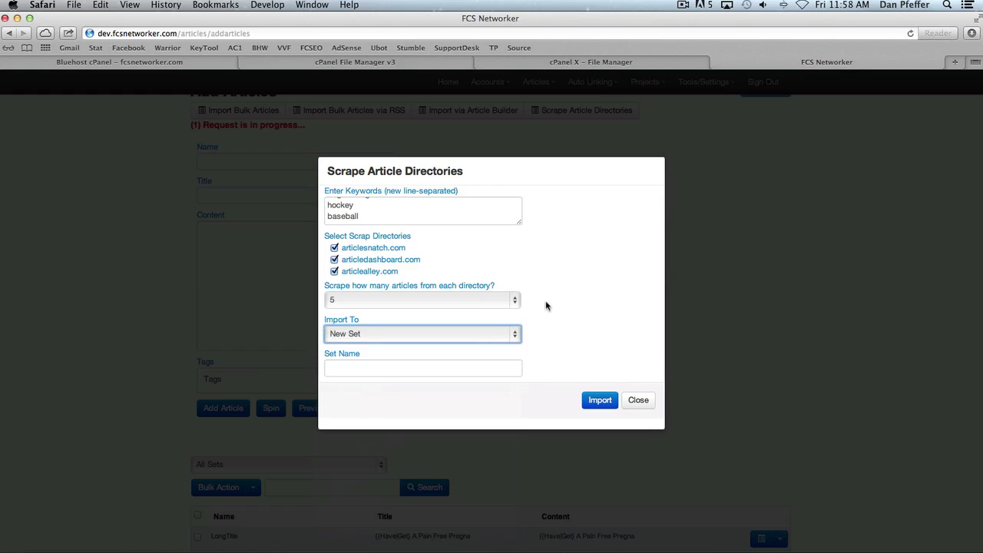
{"action": "left_click", "coordinate": [492, 335]}
{"action": "left_click", "coordinate": [493, 321]}
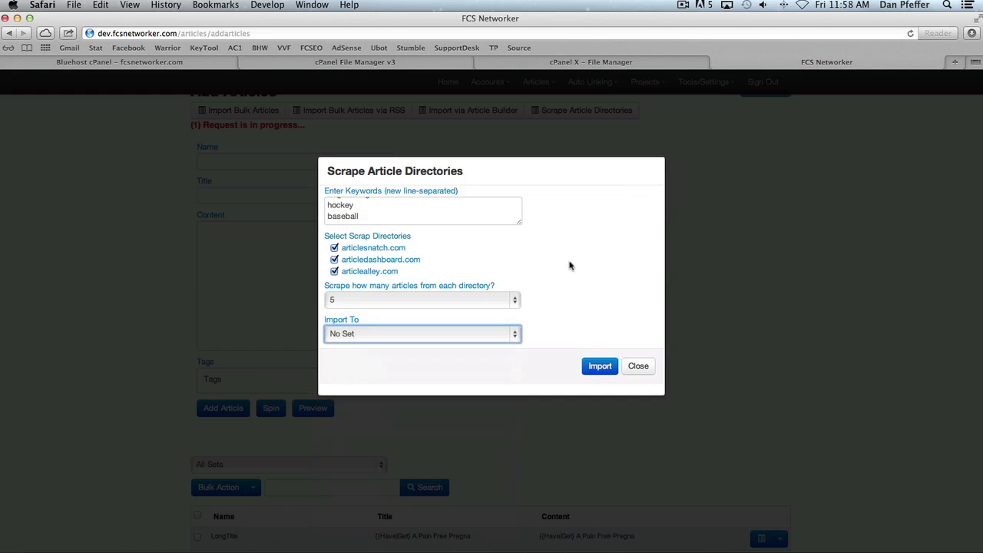
{"action": "scroll", "coordinate": [569, 266], "scroll_direction": "up", "scroll_amount": 2}
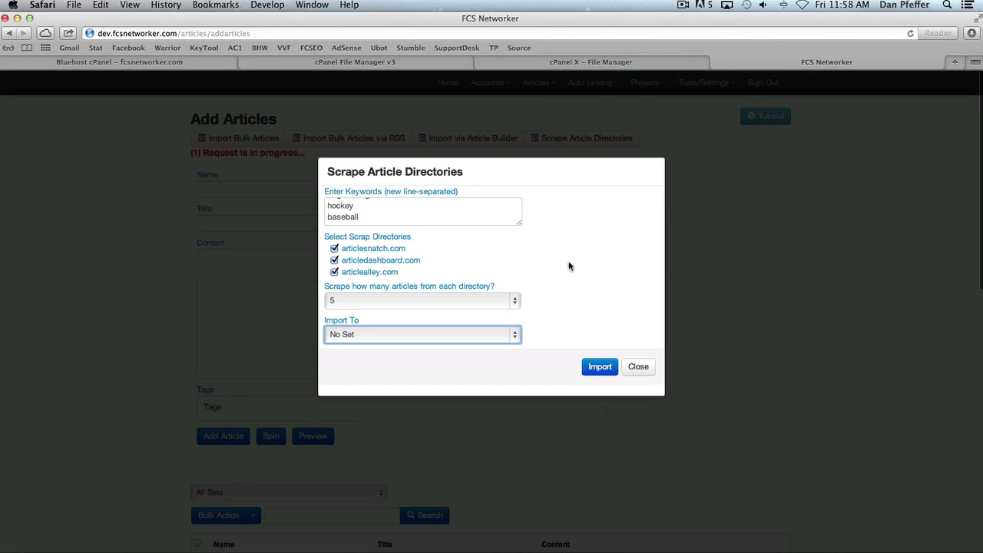
{"action": "left_click", "coordinate": [653, 367]}
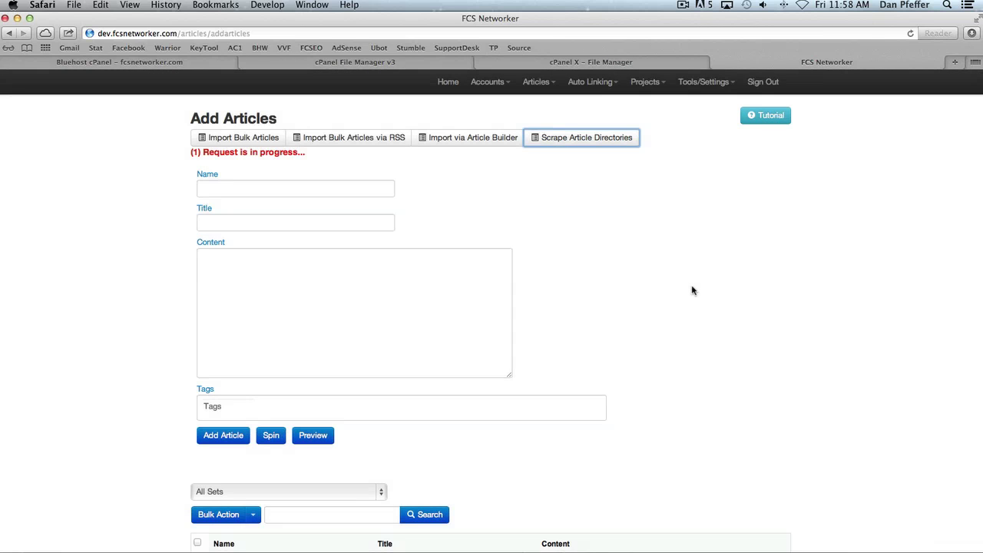